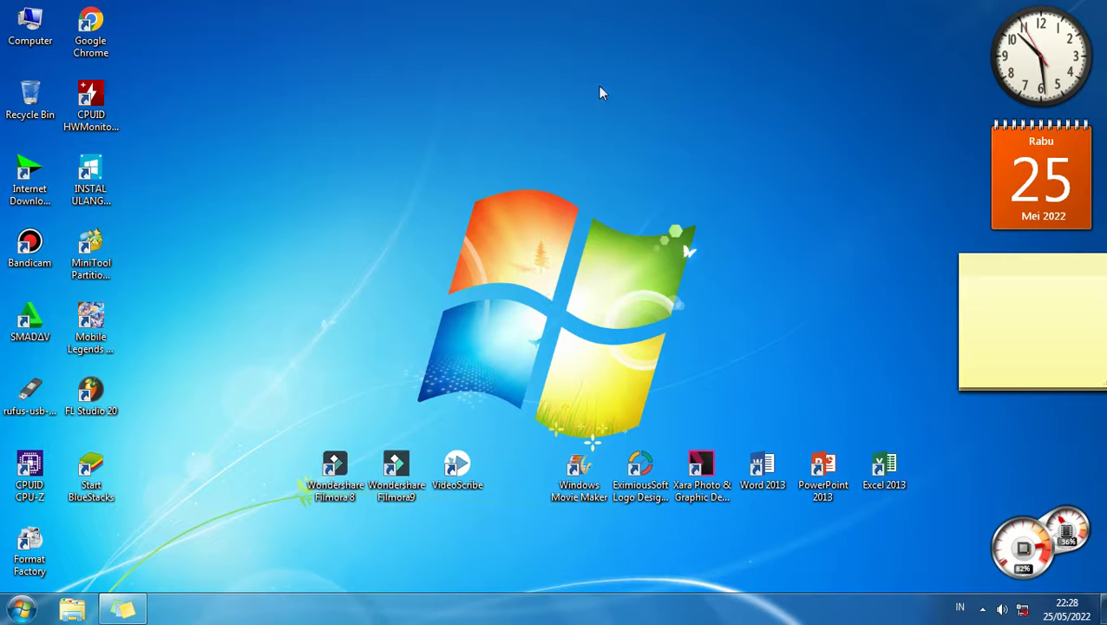
drag(397, 1, 957, 327)
drag(26, 7, 303, 7)
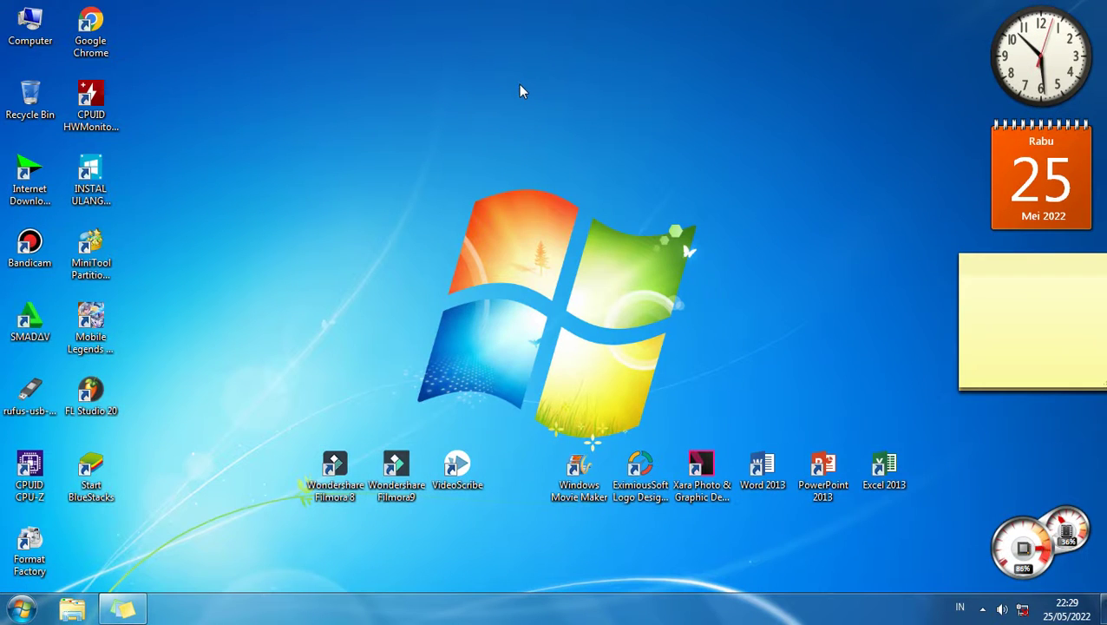
right_click(454, 82)
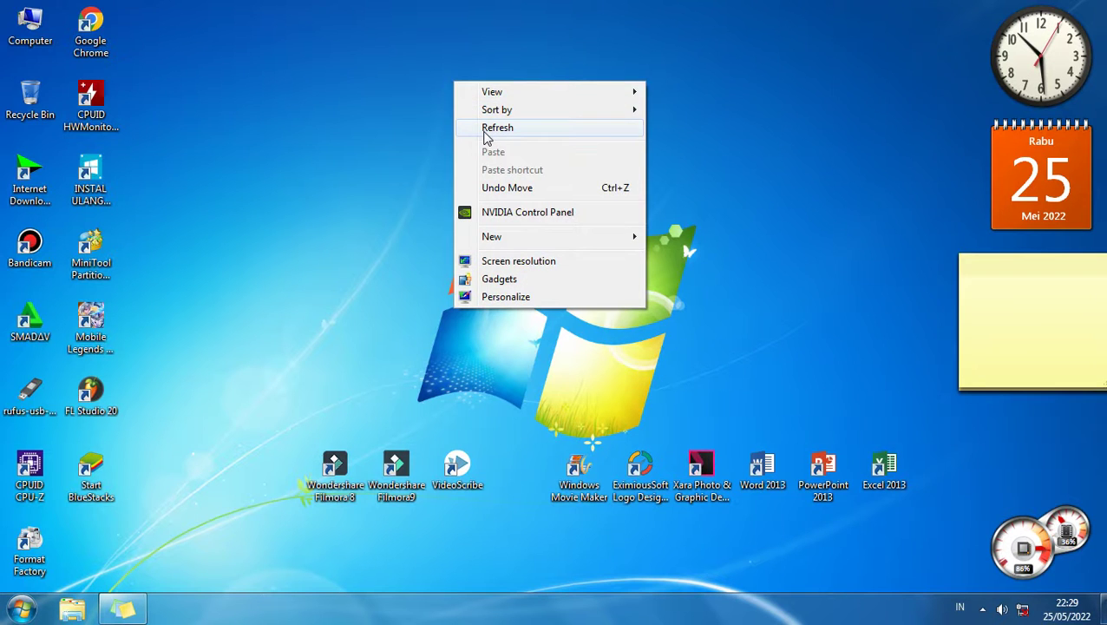
click(488, 130)
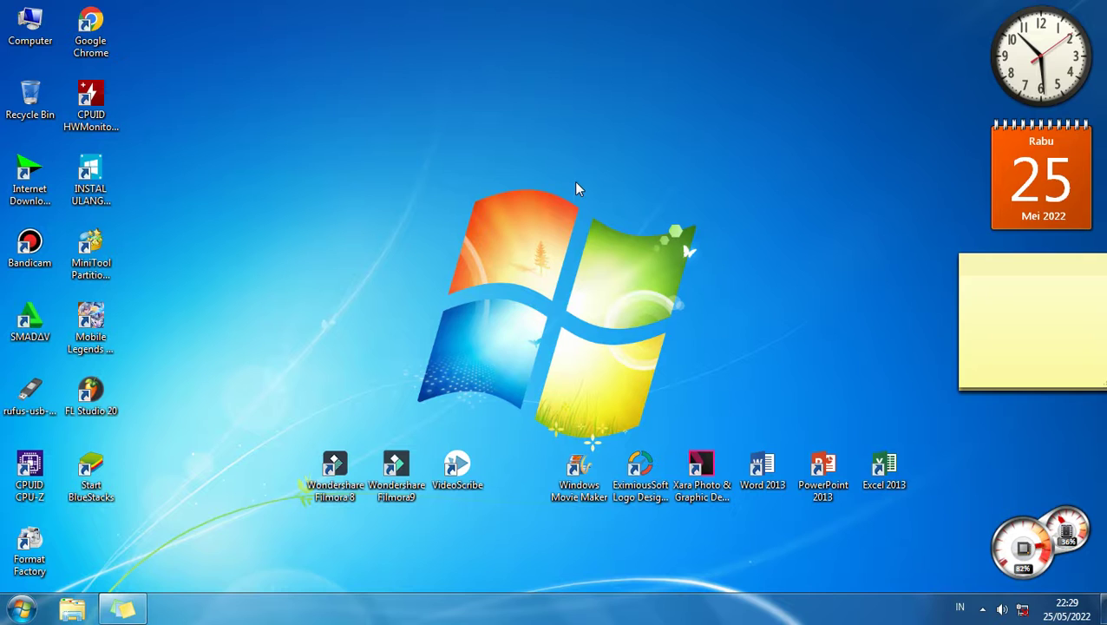
right_click(474, 80)
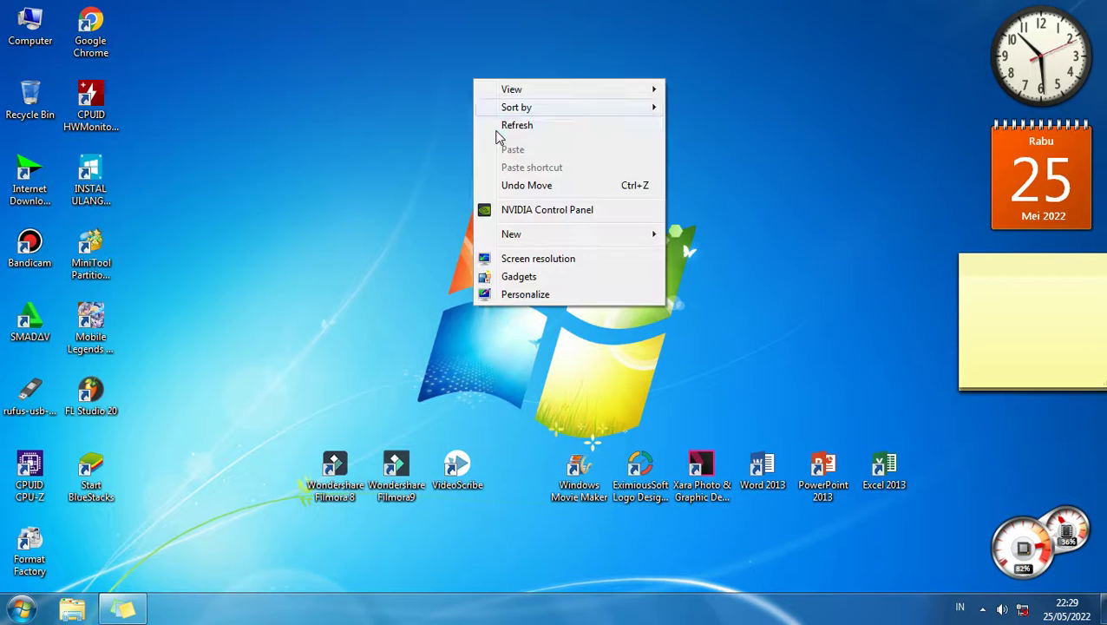
click(570, 130)
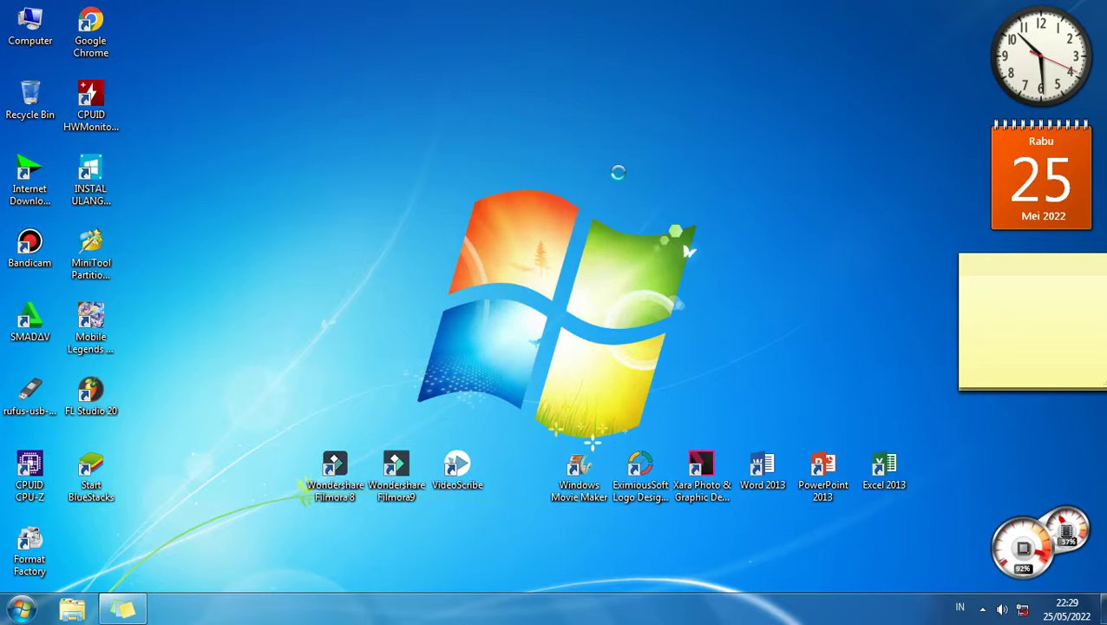
right_click(593, 135)
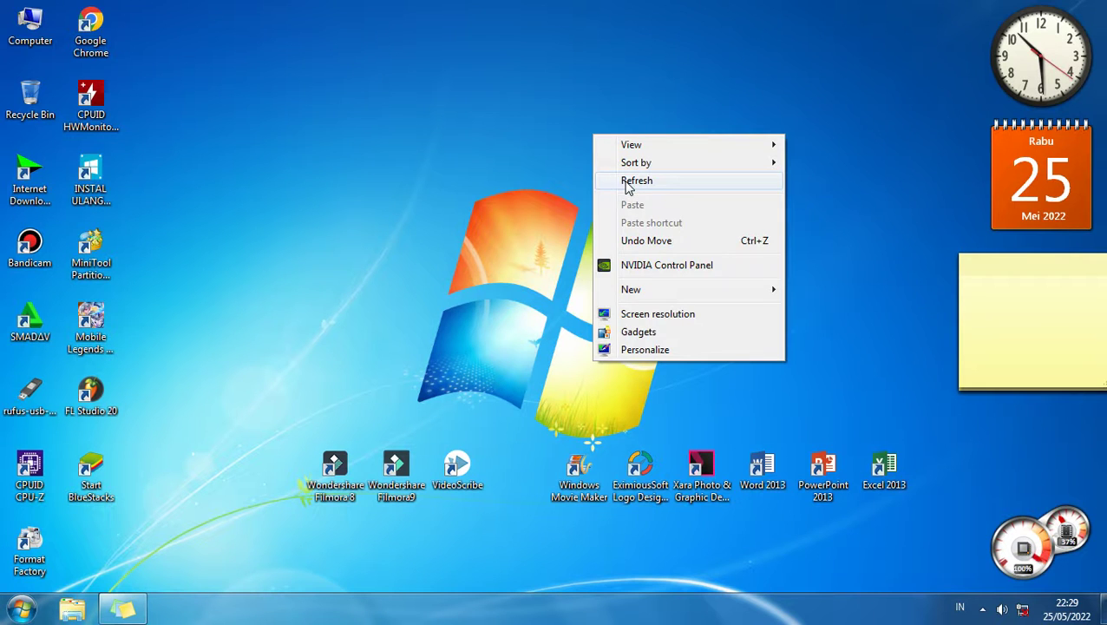
click(627, 184)
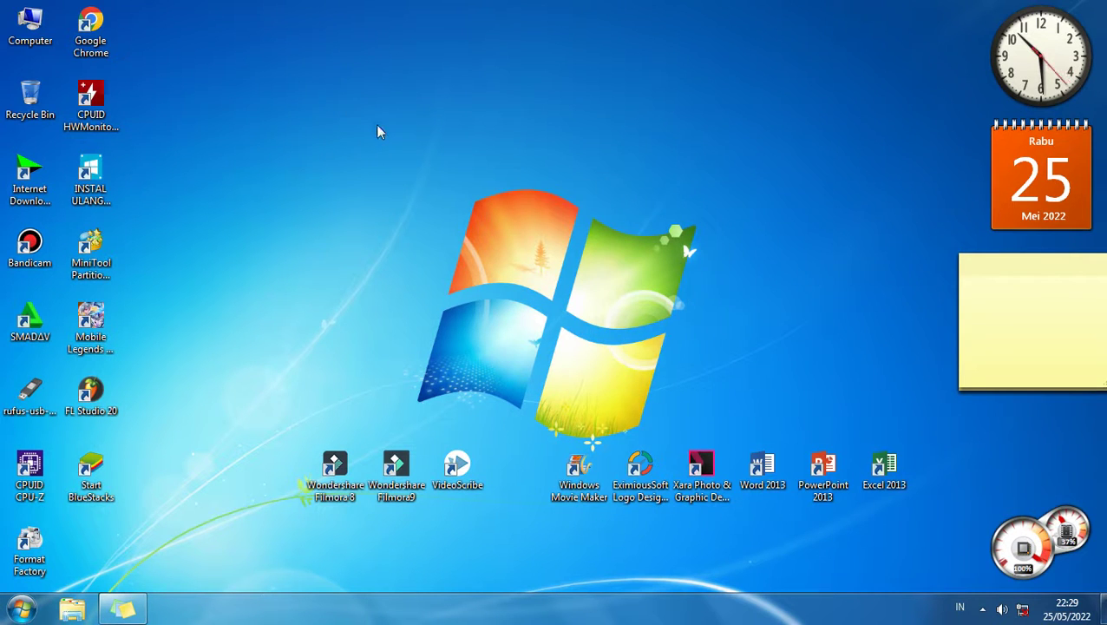
right_click(411, 129)
click(458, 173)
right_click(430, 180)
click(470, 225)
drag(374, 90, 761, 445)
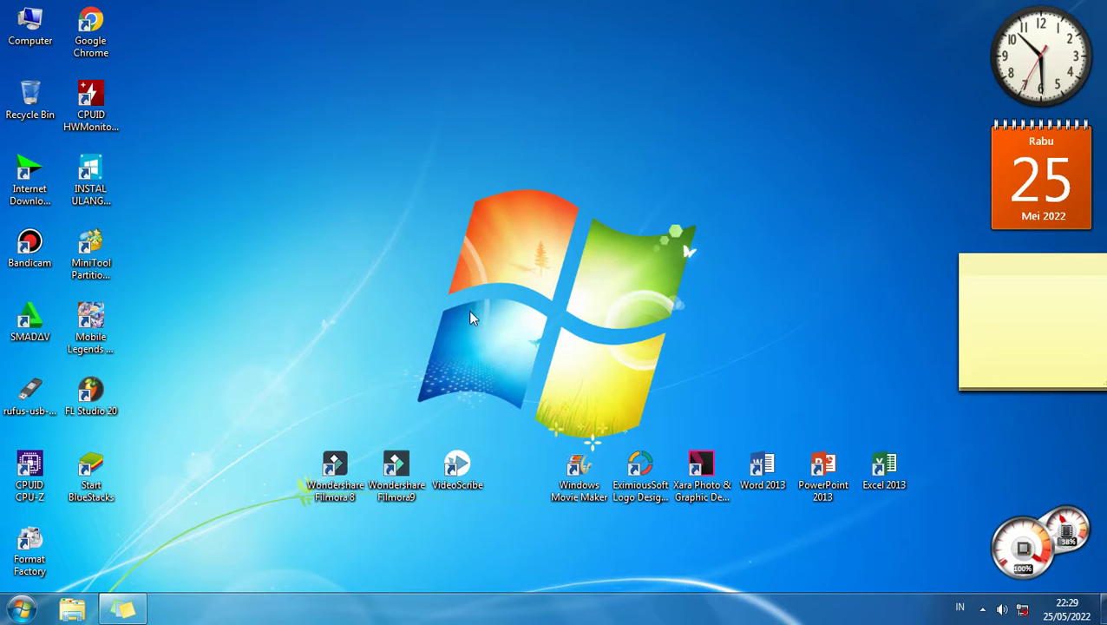
drag(285, 98, 465, 254)
drag(565, 288, 787, 412)
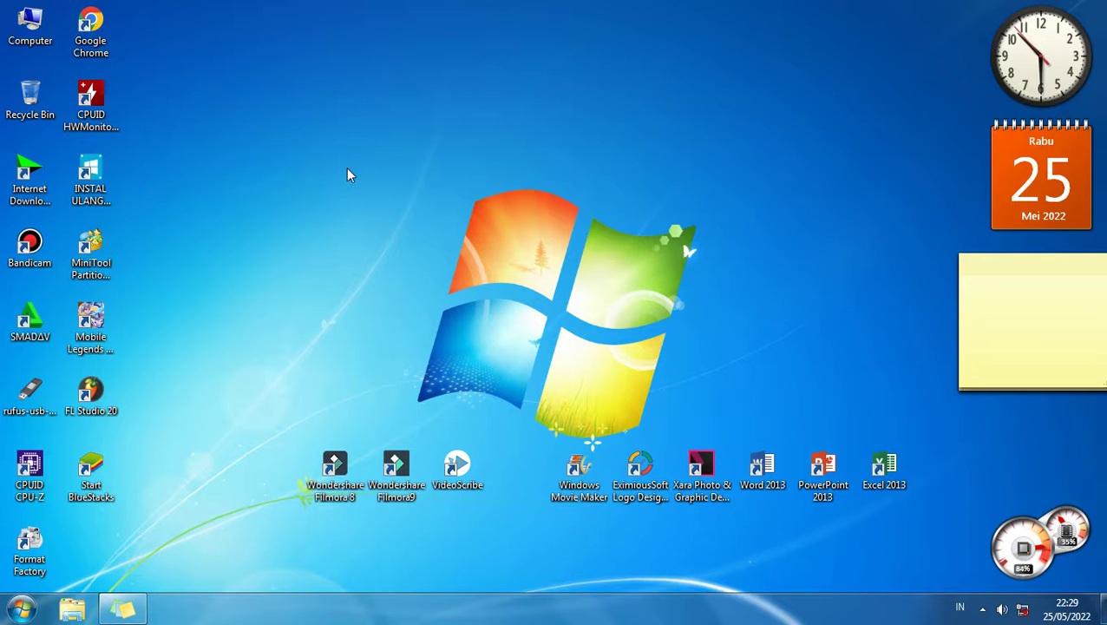
drag(340, 64, 817, 400)
drag(395, 168, 795, 444)
right_click(439, 110)
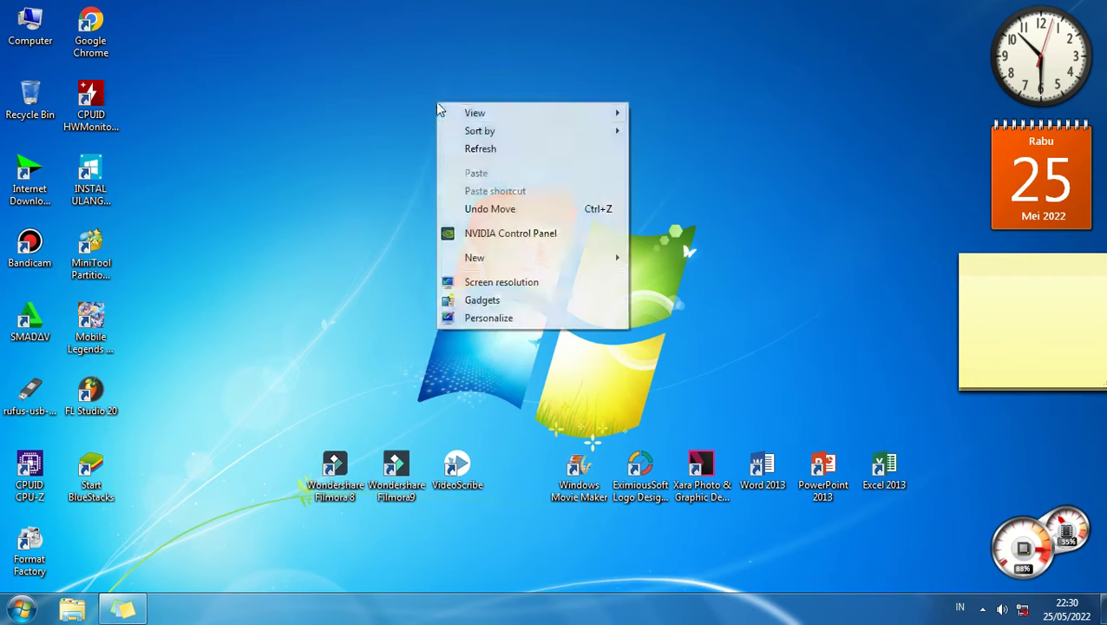
click(489, 151)
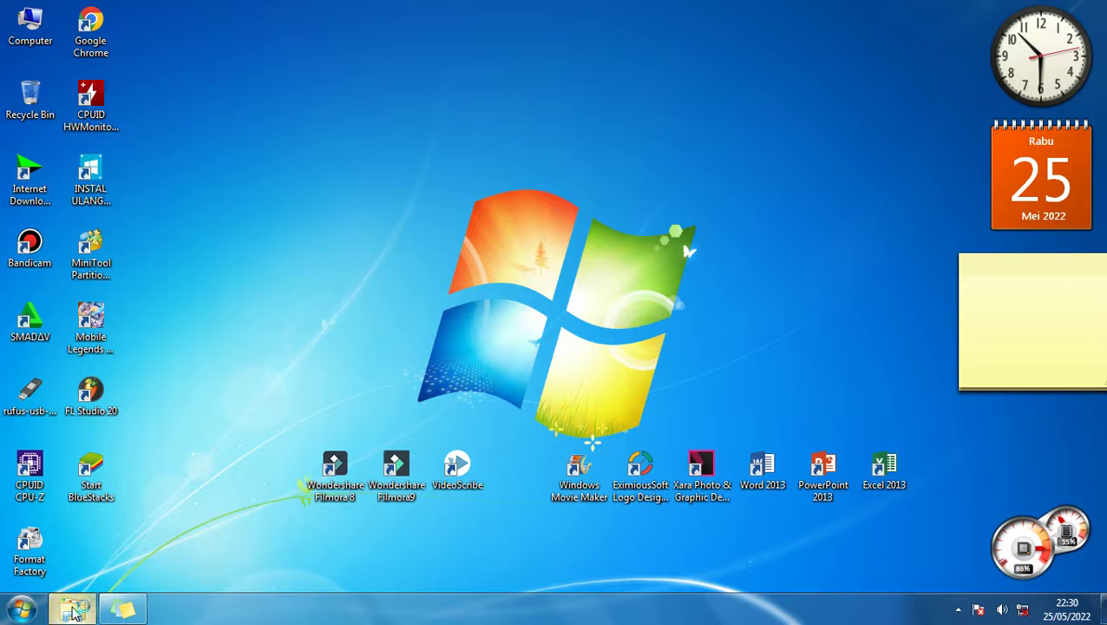
Step: Open a file explorer window and go to the folder named New folder in the Pictures library
click(73, 612)
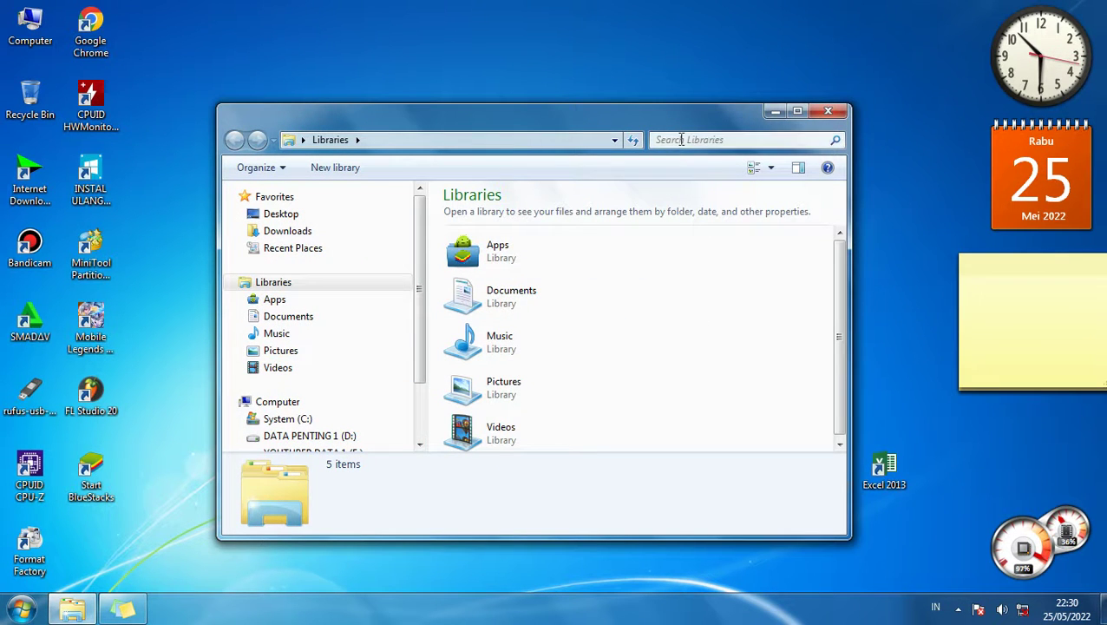
drag(681, 121, 689, 113)
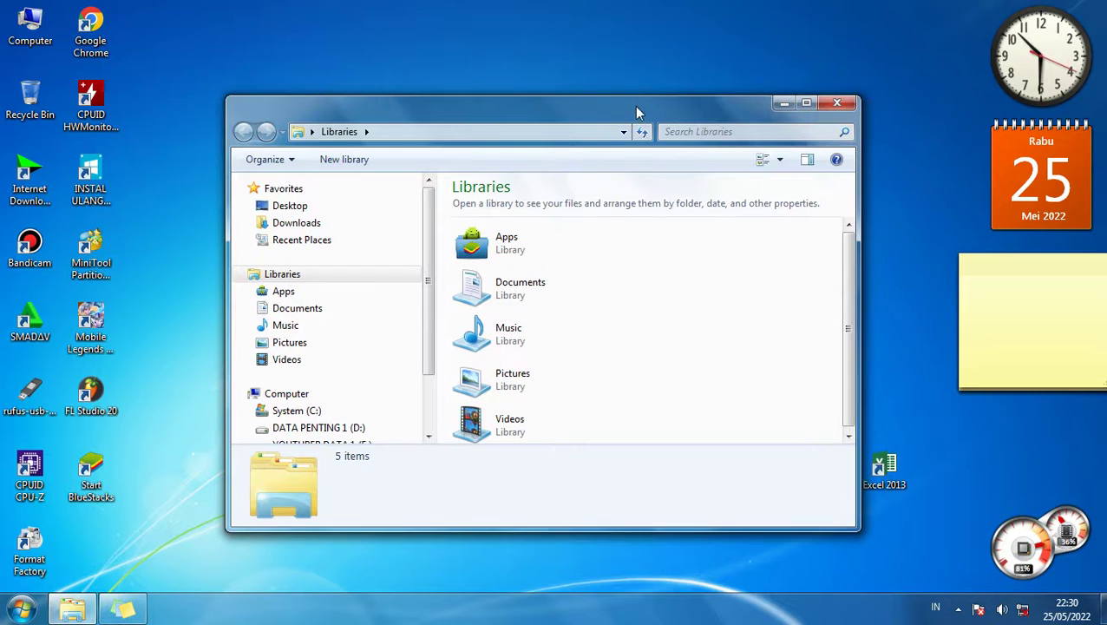
drag(578, 108, 623, 107)
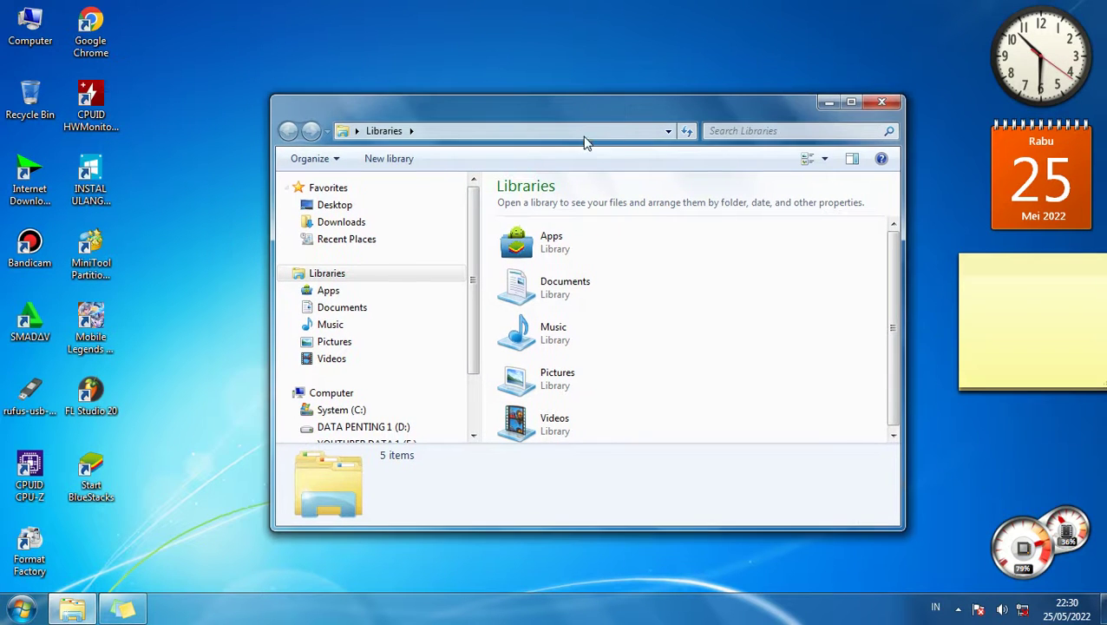
click(380, 346)
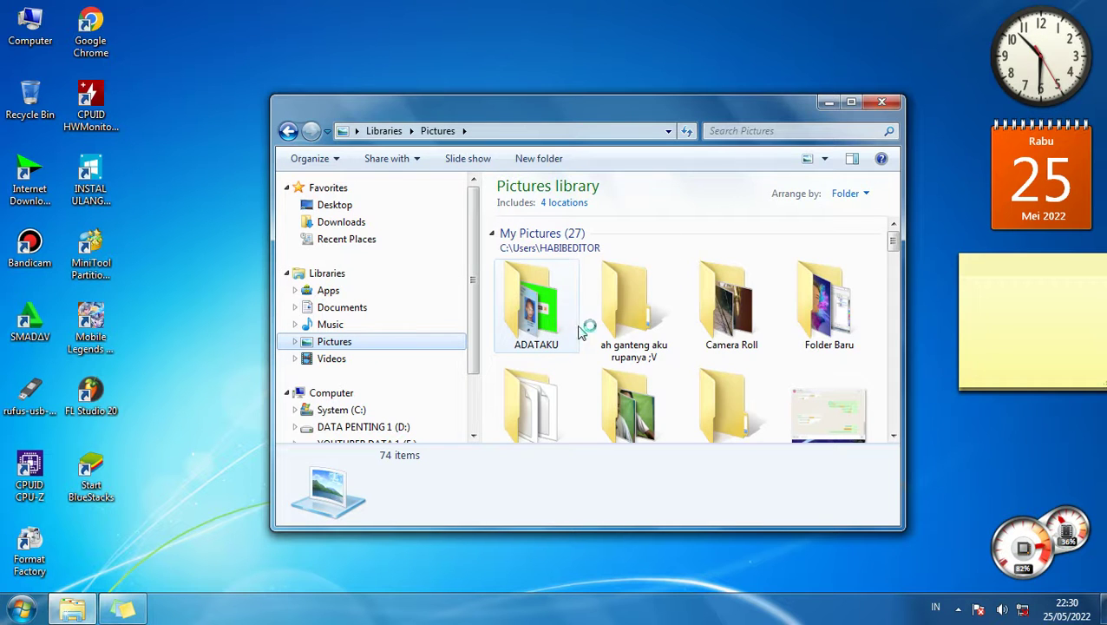
click(729, 395)
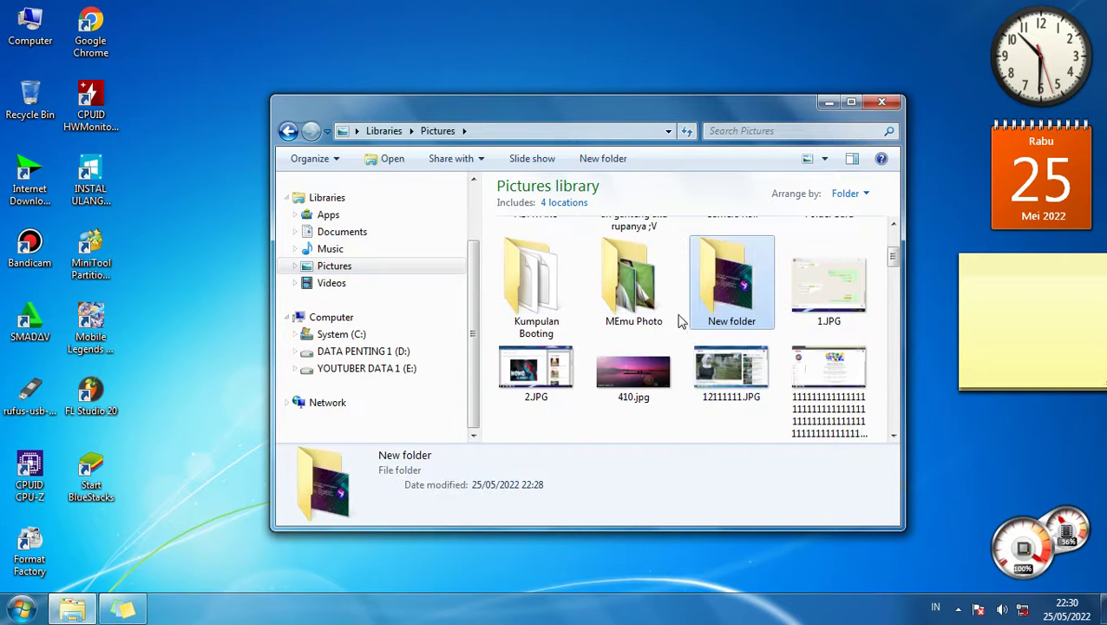
key(Return)
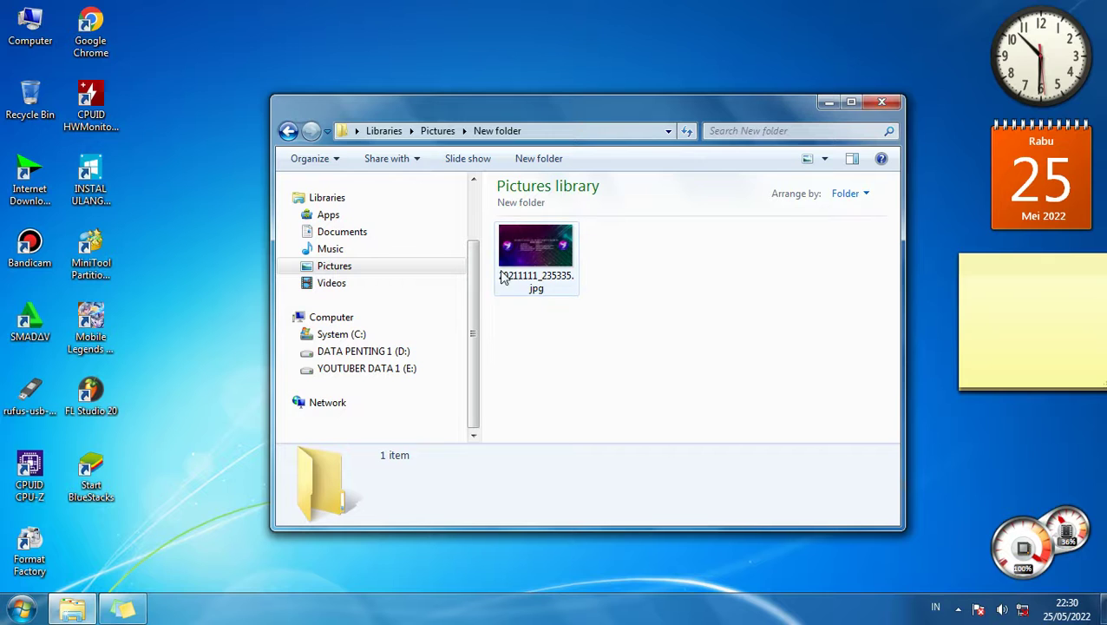
Step: Set the image 20211111_235335.jpg as the desktop background and close the folder window
click(535, 259)
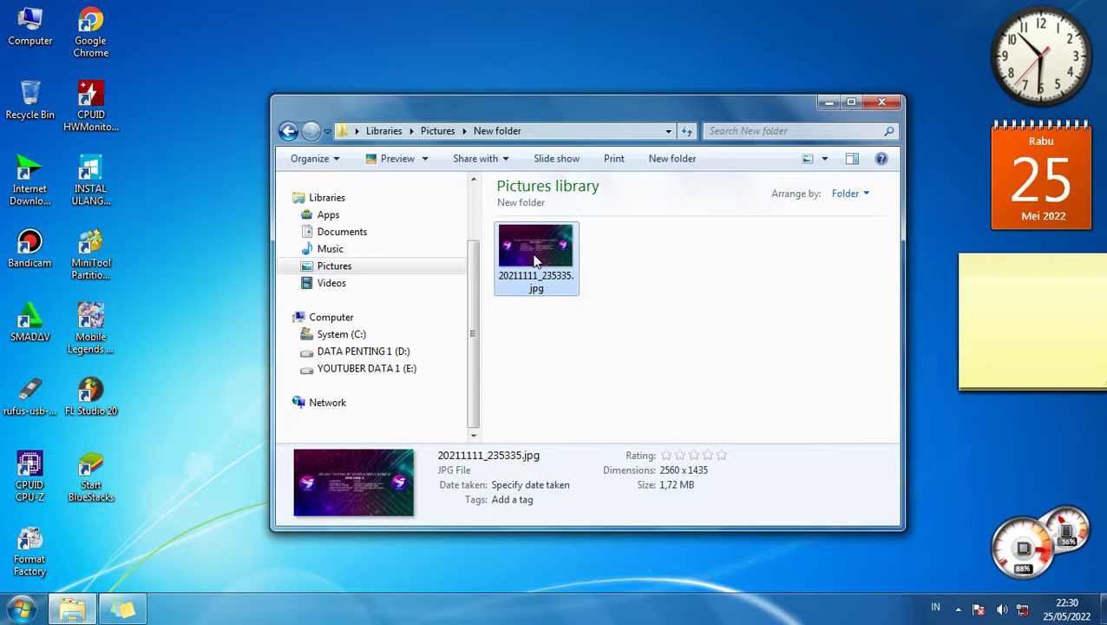
right_click(534, 228)
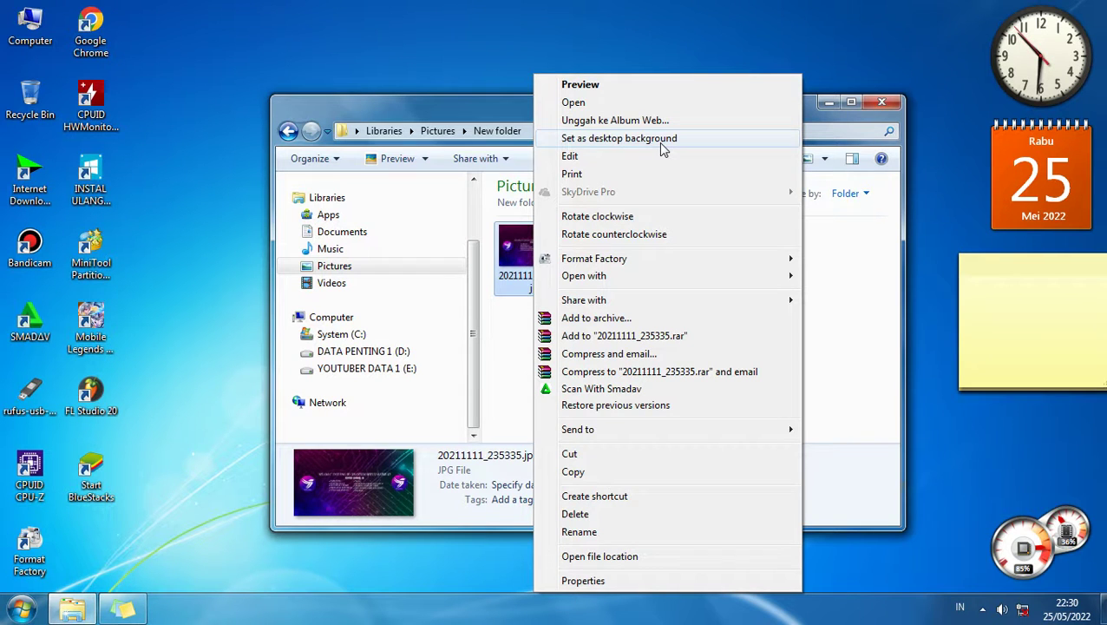
click(661, 144)
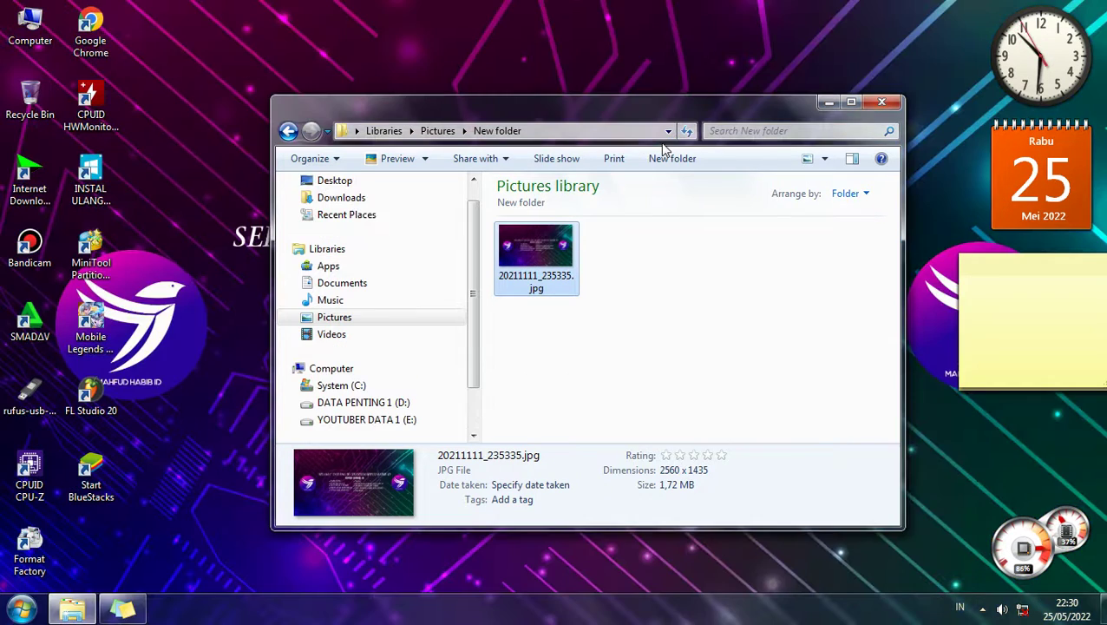
click(882, 102)
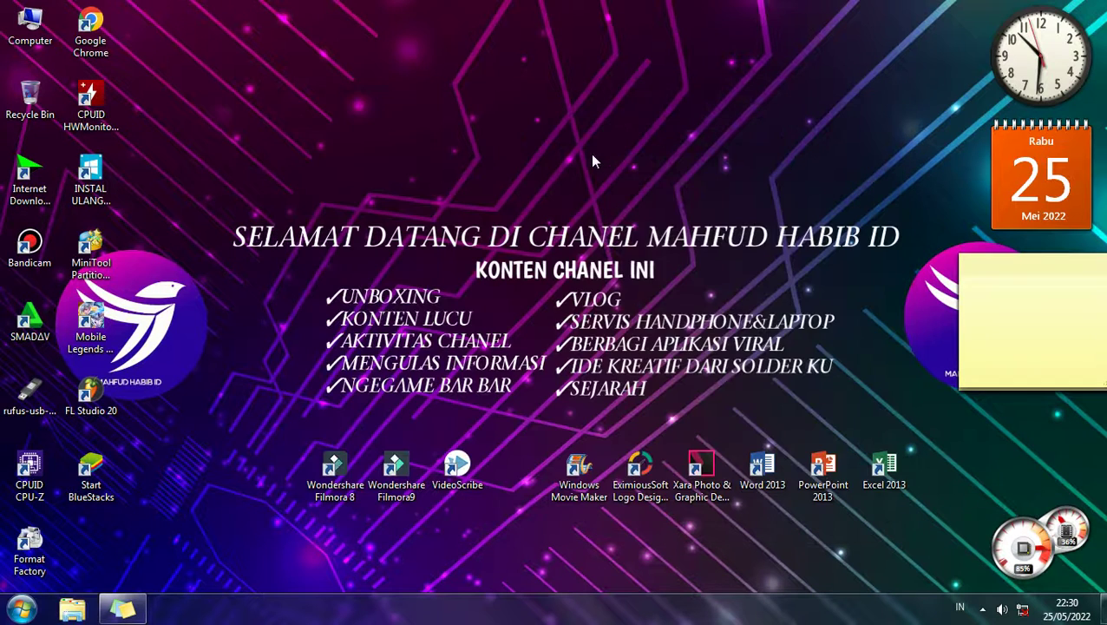
right_click(591, 154)
right_click(622, 195)
right_click(290, 166)
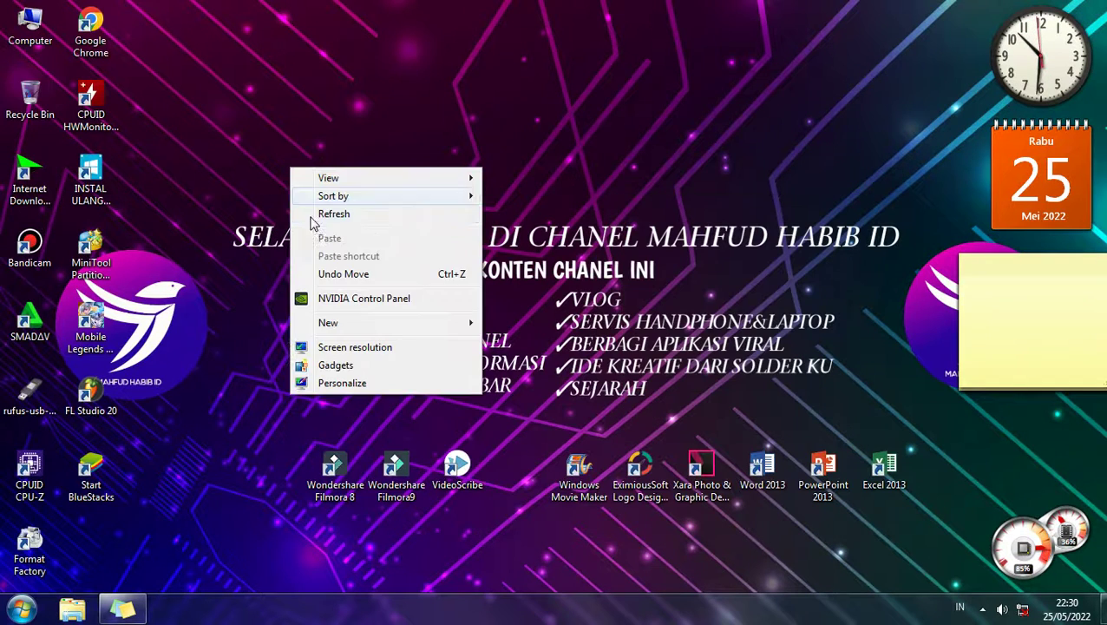
click(331, 214)
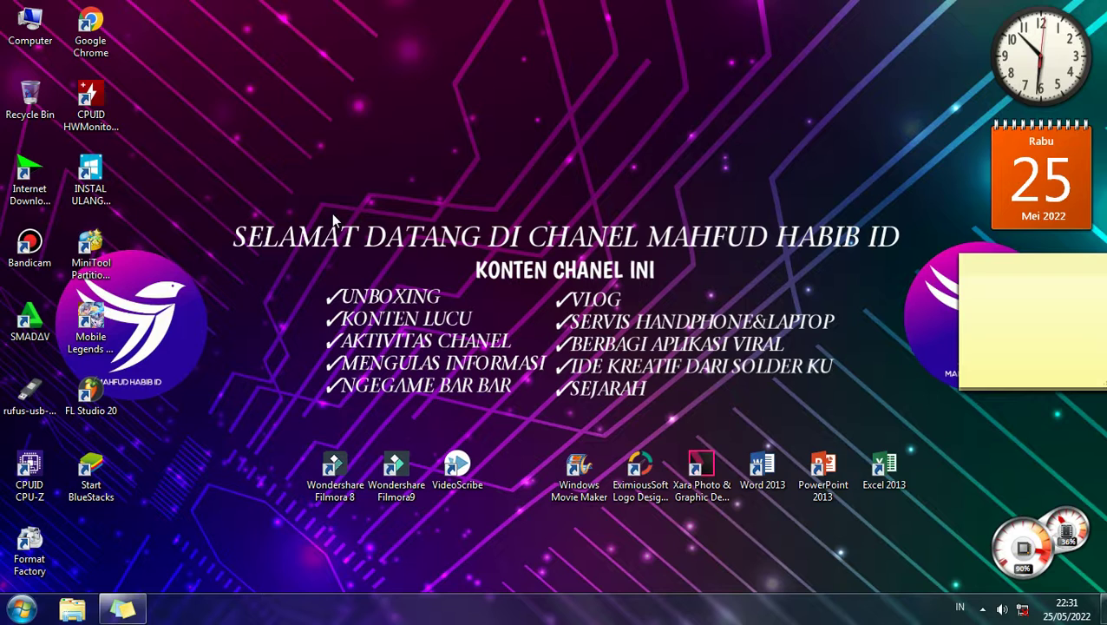
right_click(385, 227)
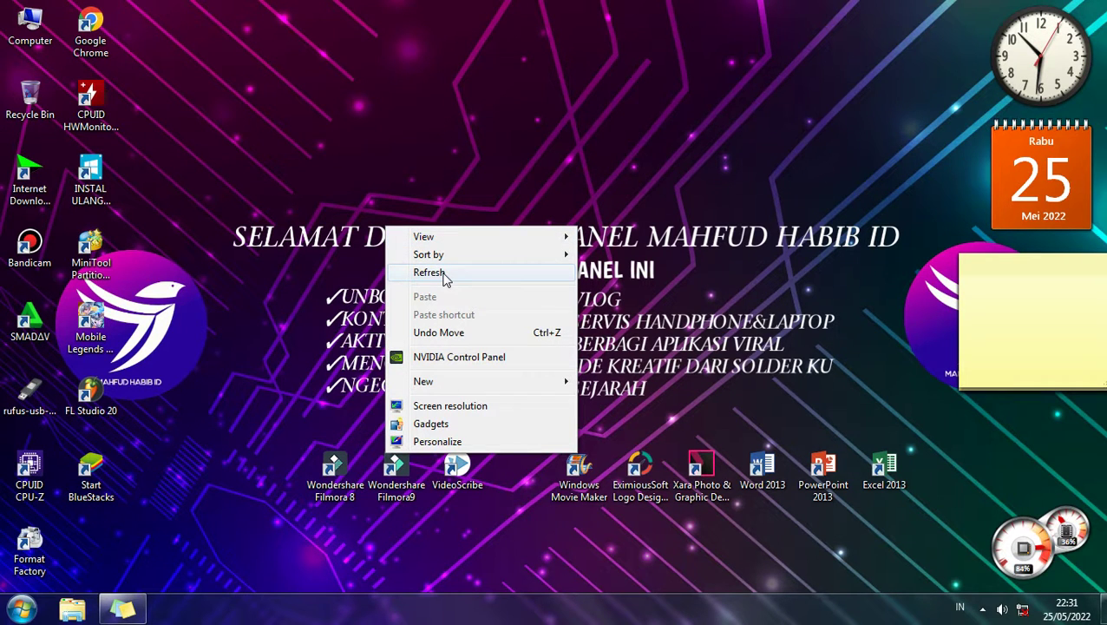
click(446, 274)
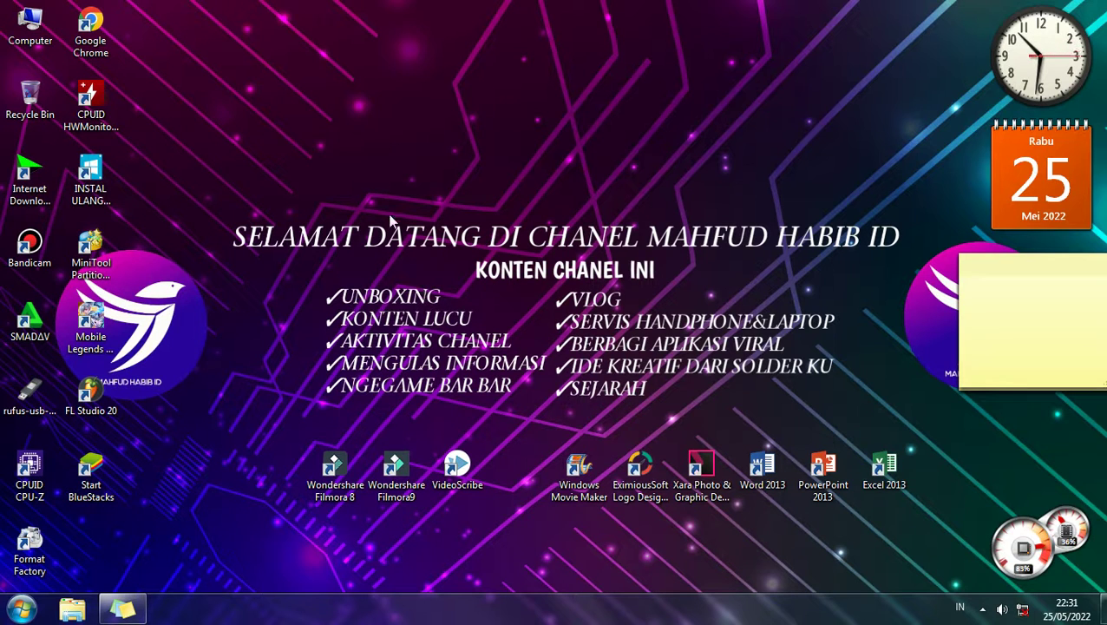
right_click(385, 136)
click(427, 179)
right_click(429, 181)
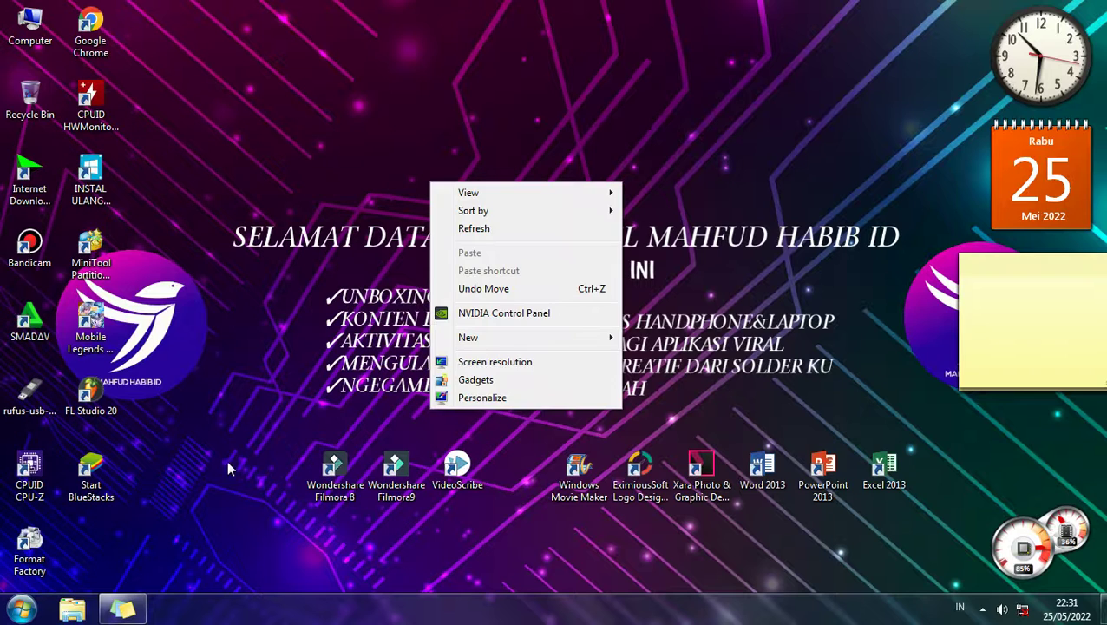
click(493, 232)
right_click(491, 229)
mouse_move(548, 260)
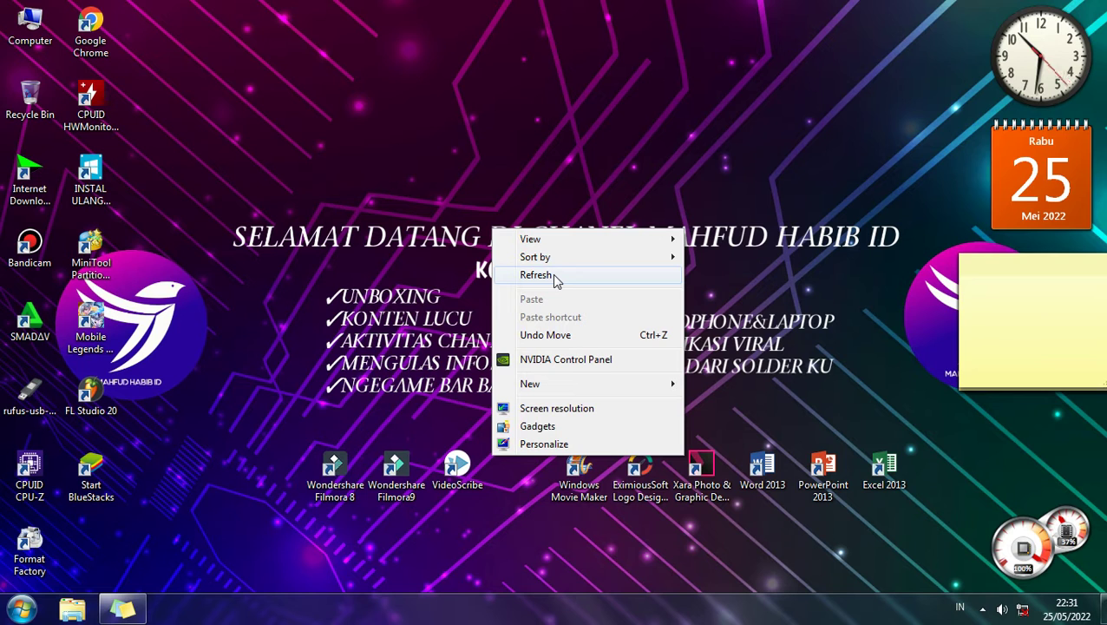
click(556, 279)
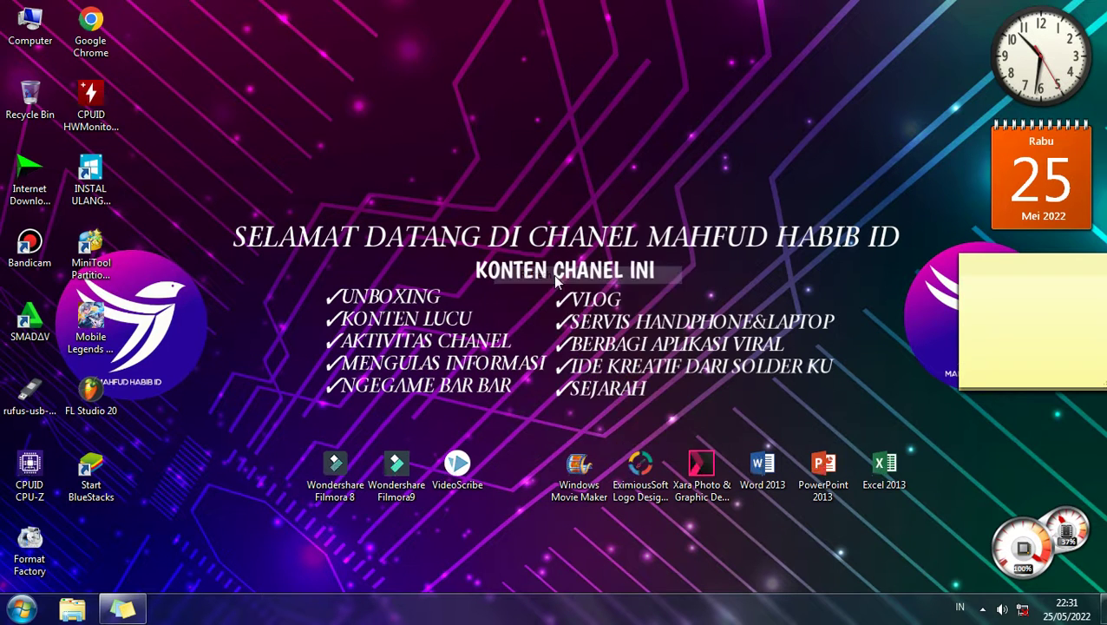
right_click(554, 273)
click(599, 322)
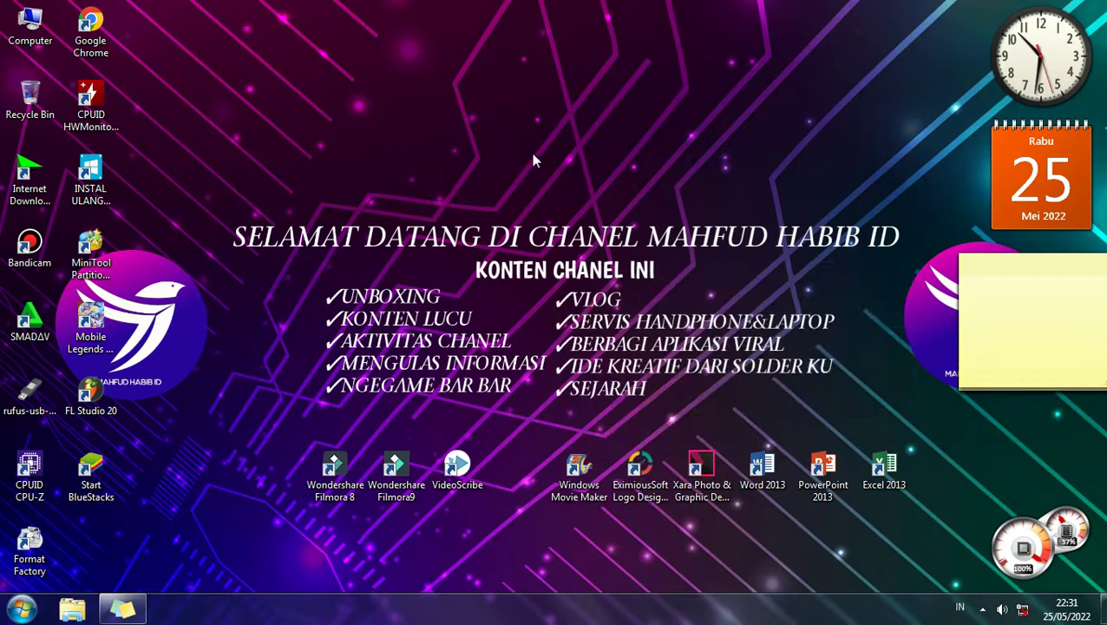
right_click(534, 156)
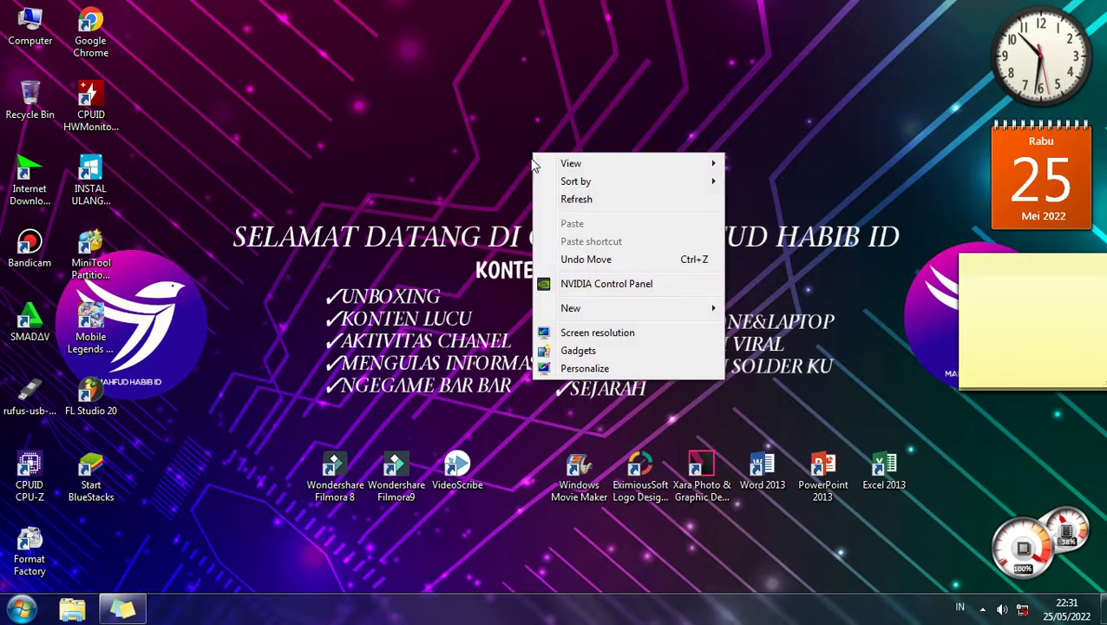
click(586, 211)
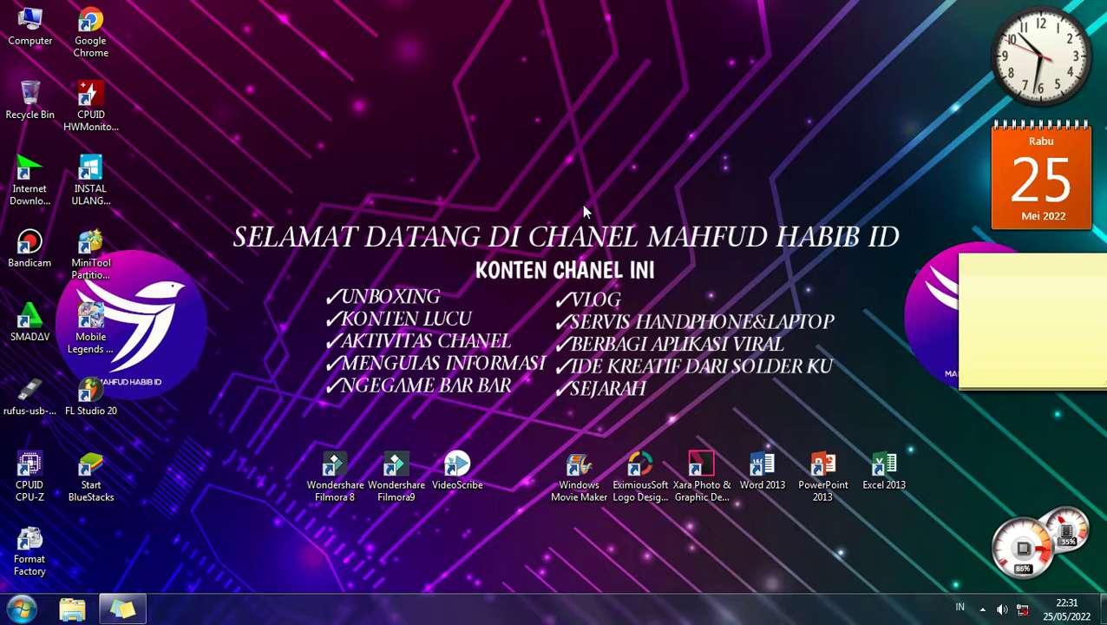
right_click(586, 206)
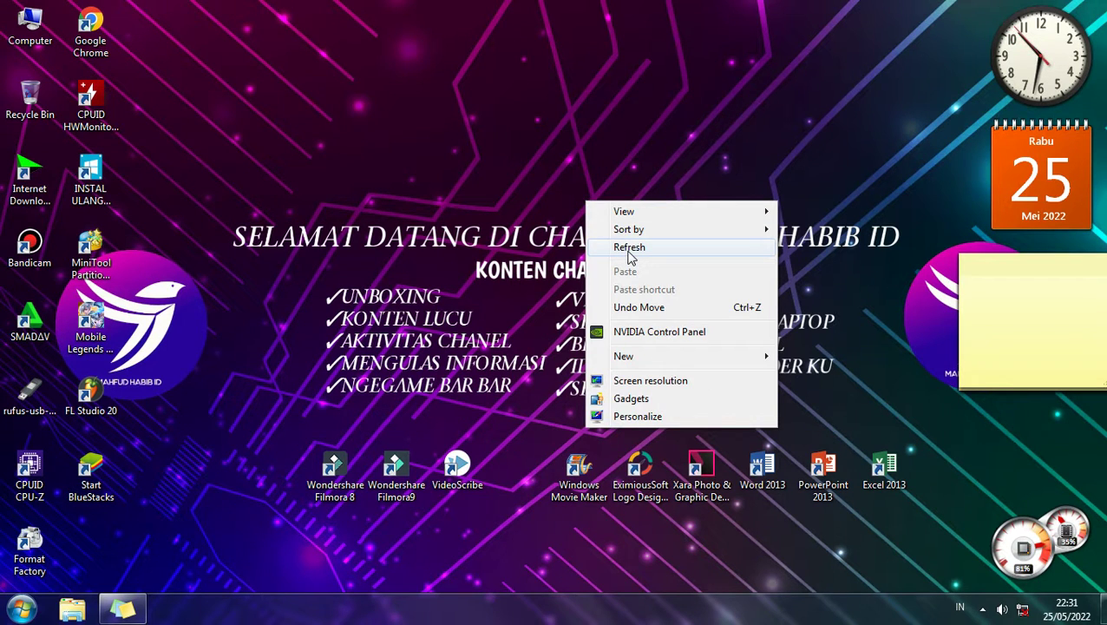
click(630, 249)
right_click(629, 252)
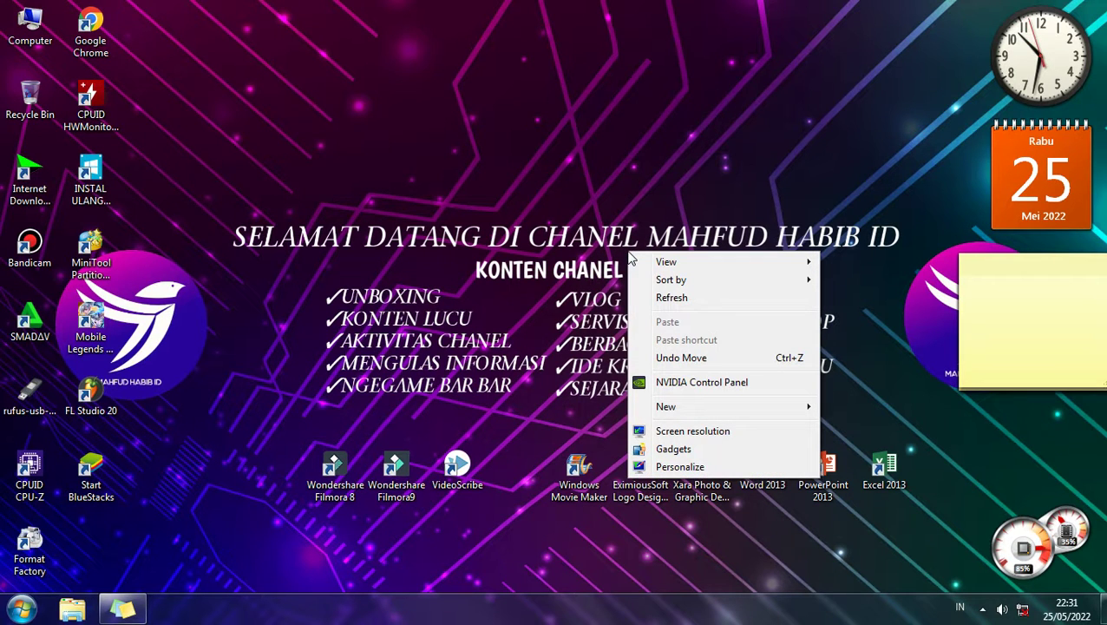
click(672, 300)
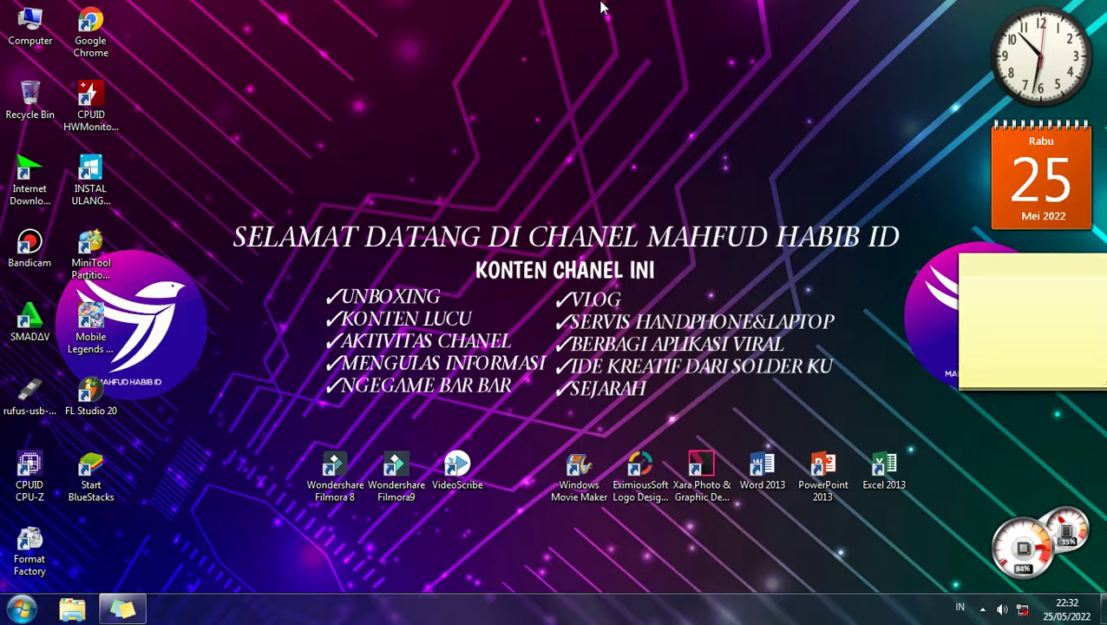